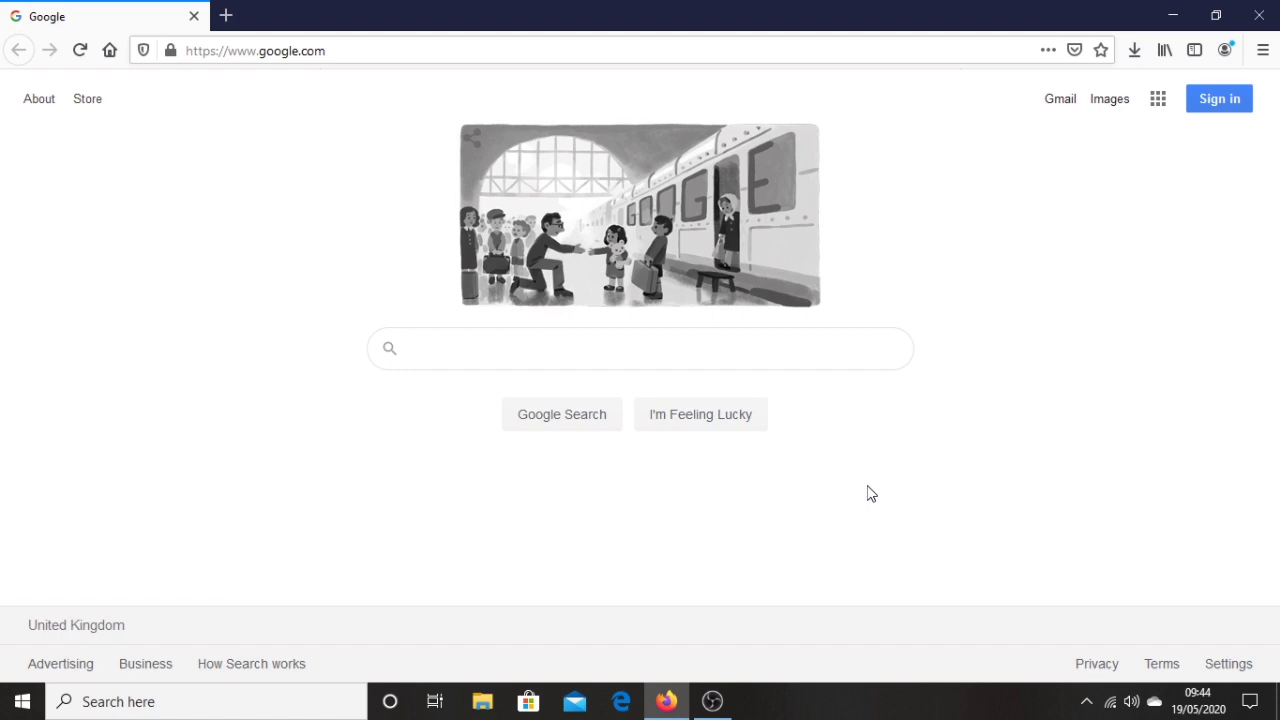
Search Google for "minecraft dungeons" and open the official Minecraft Dungeons page on minecraft.net
type("minecraft dungeons")
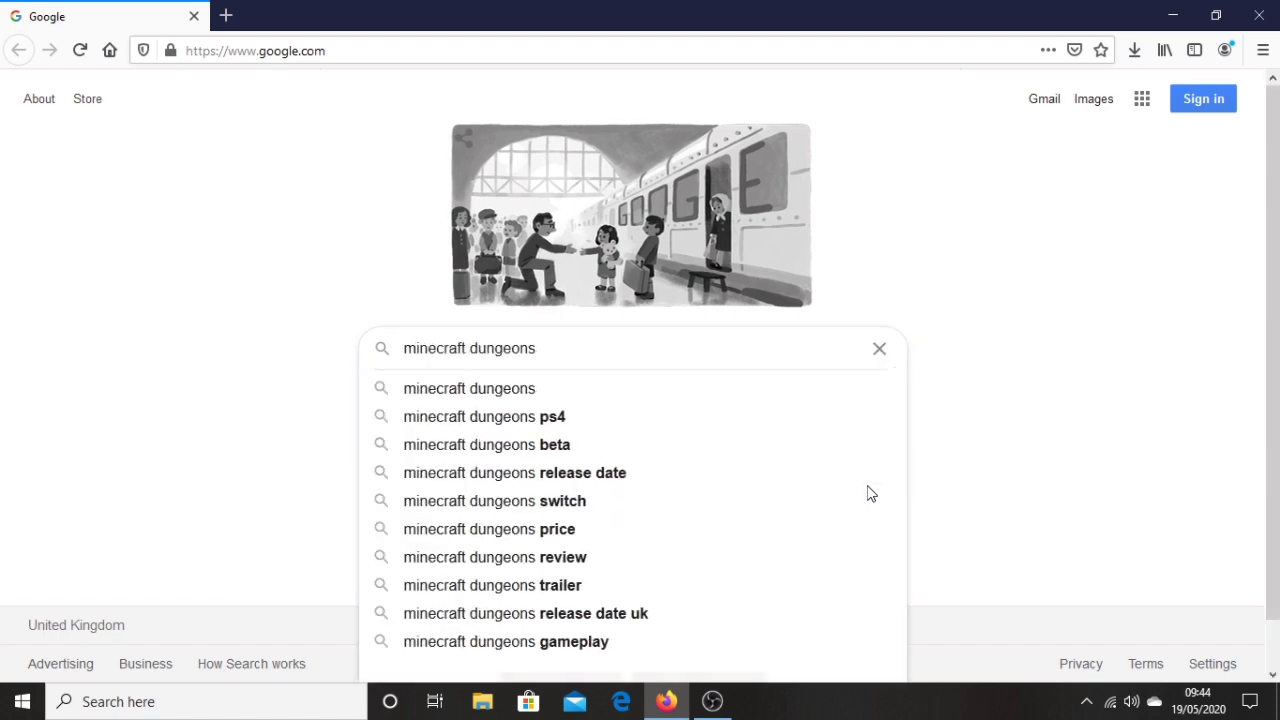
key("Return")
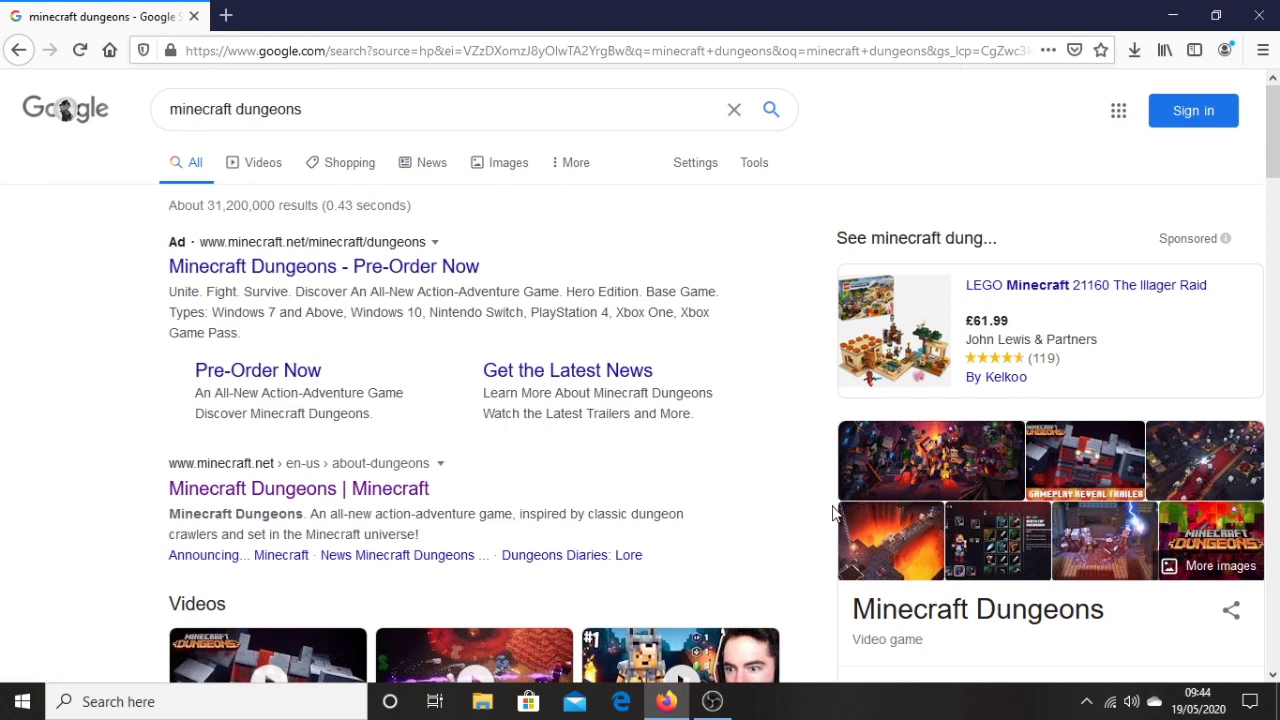
scroll(266, 480, "down", 2)
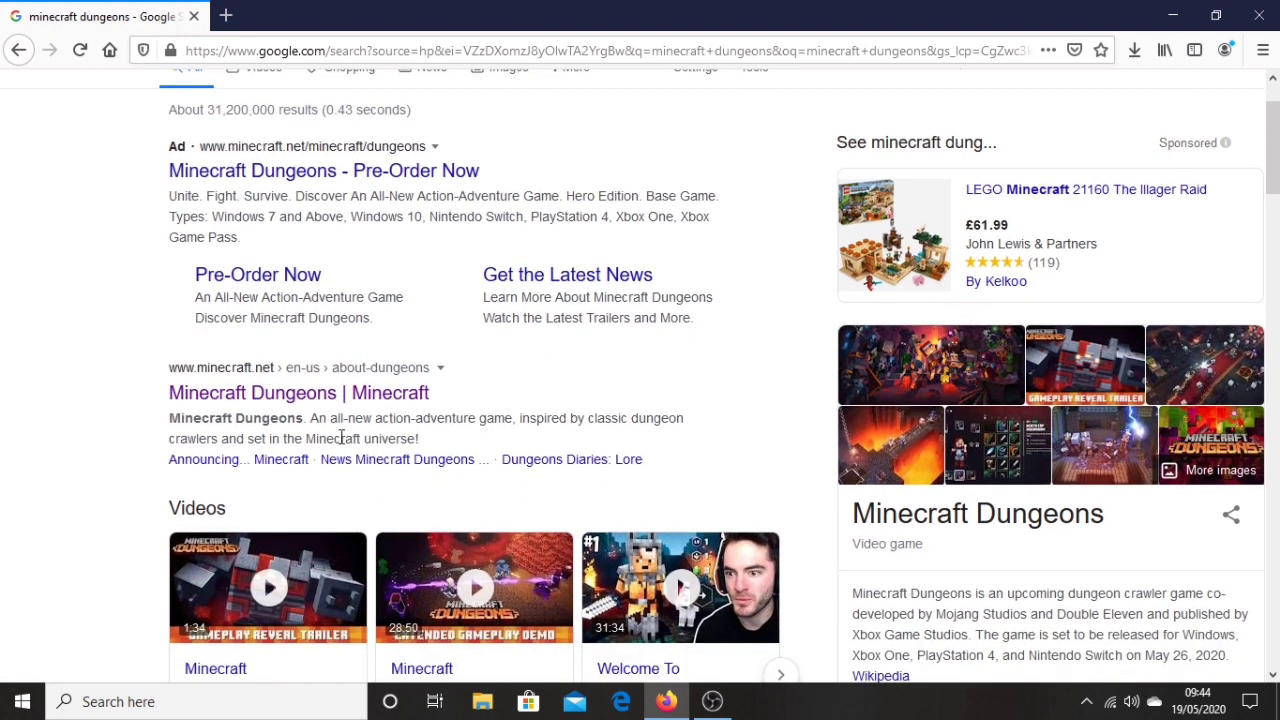
left_click(420, 400)
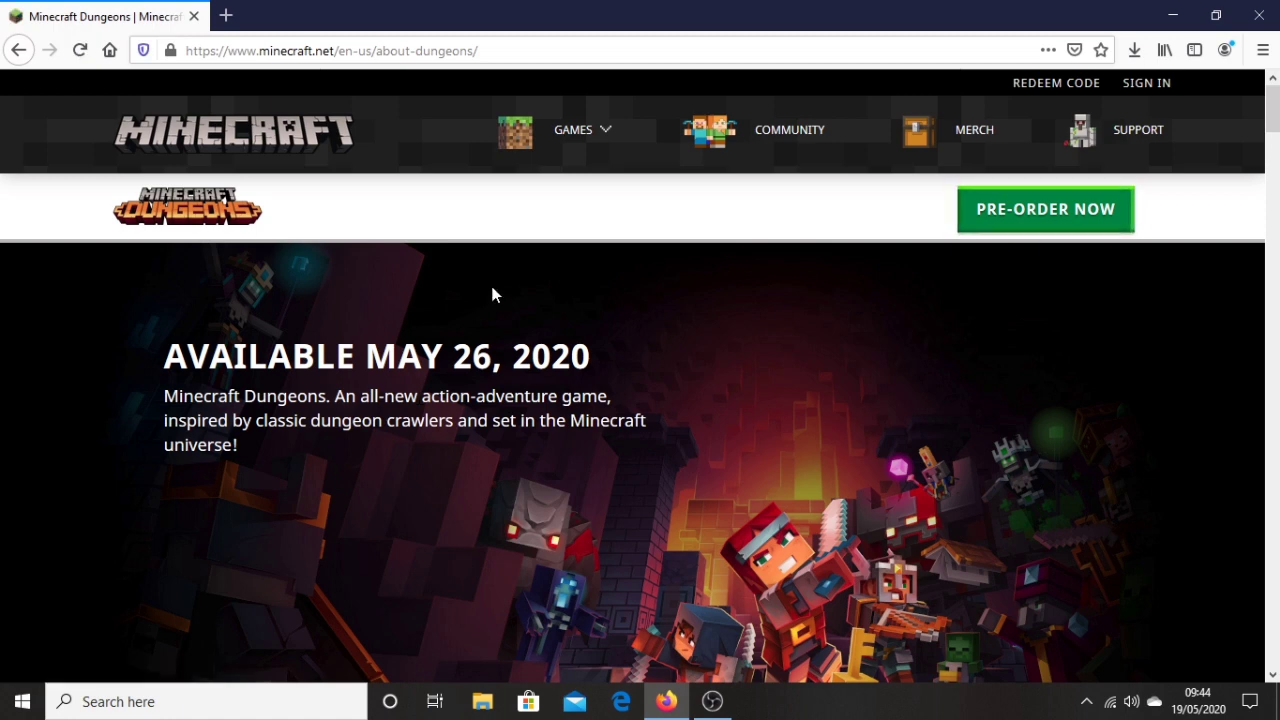
Choose to pre-order the game for Windows, compare the editions, and start the pre-order for Windows 7 and Above
left_click(1115, 228)
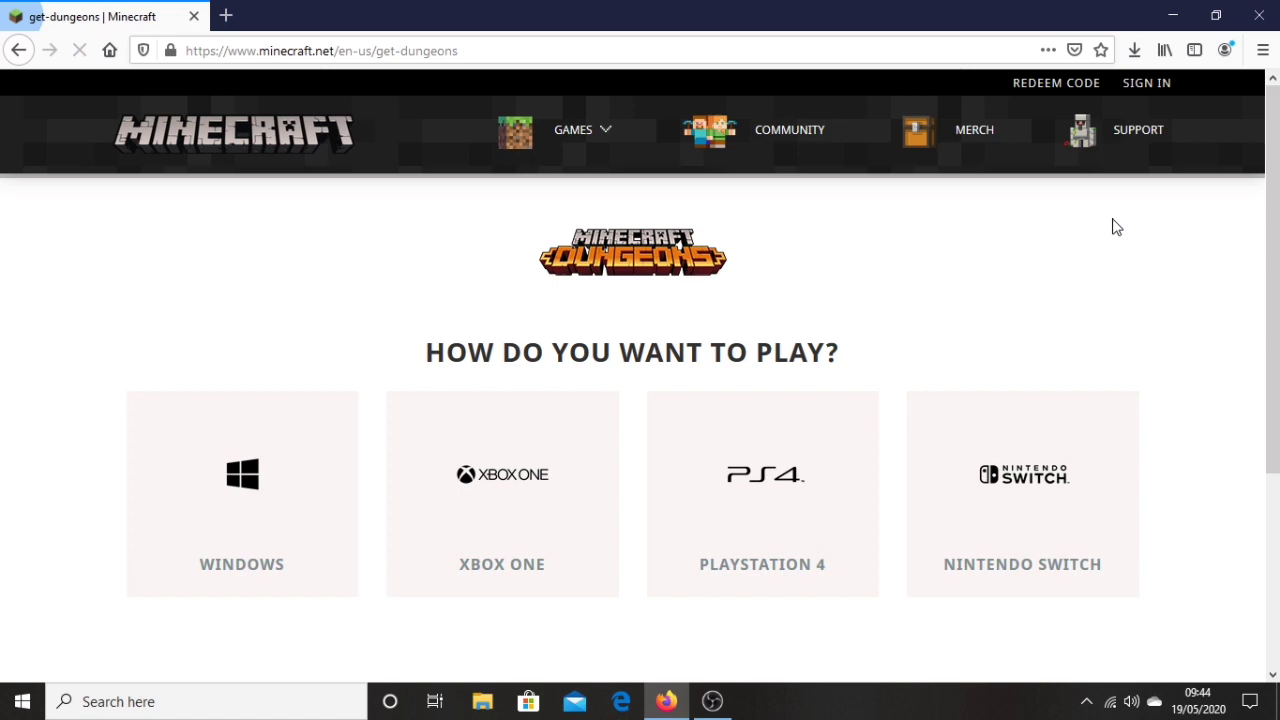
left_click(249, 540)
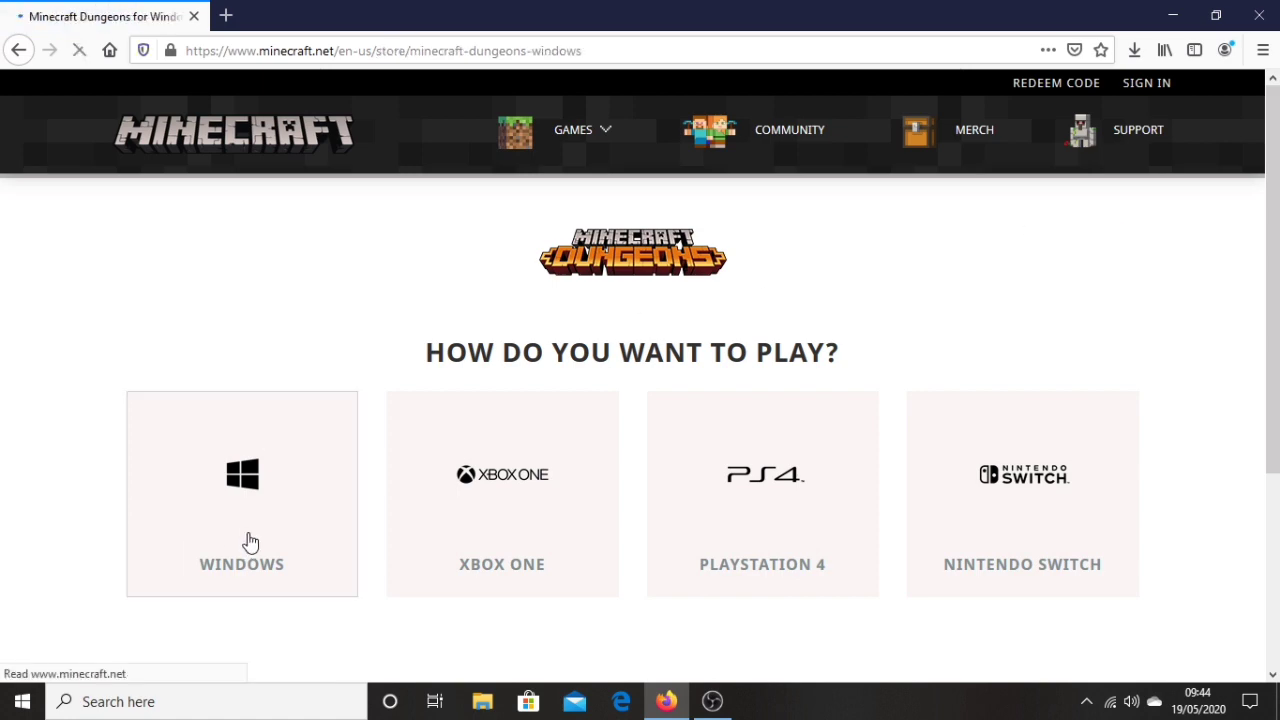
scroll(658, 417, "down", 1)
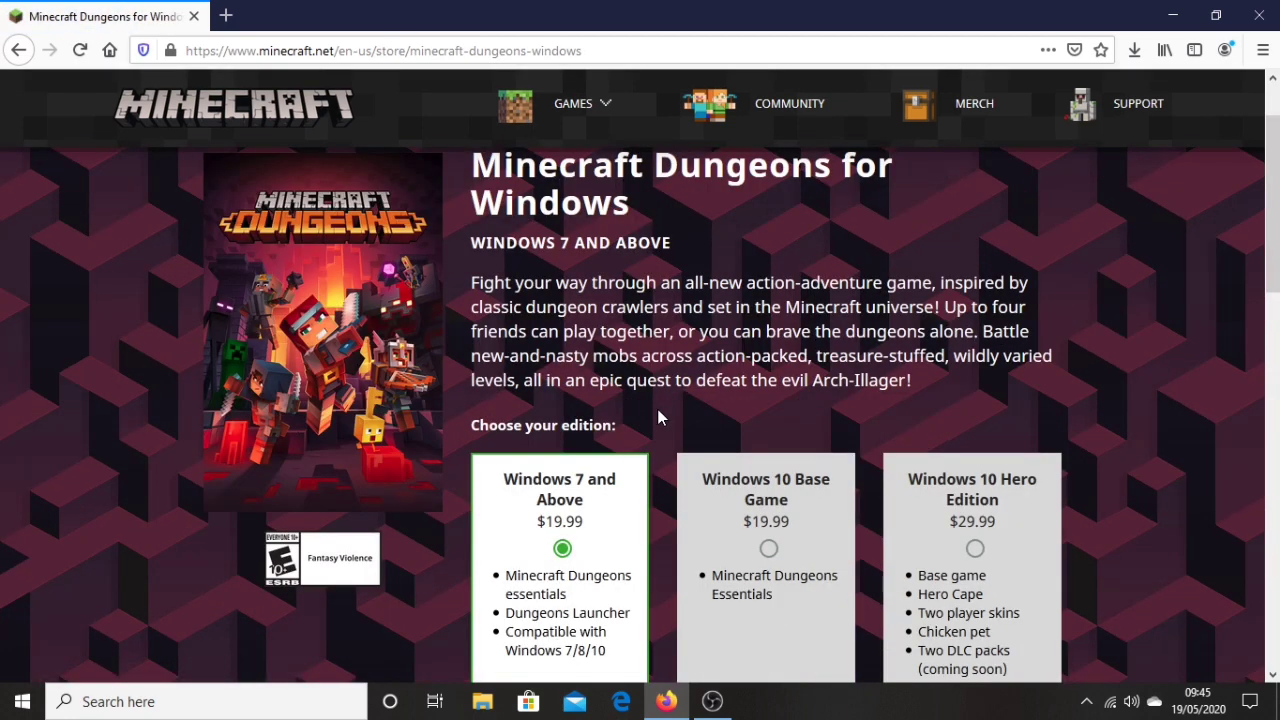
scroll(658, 417, "down", 2)
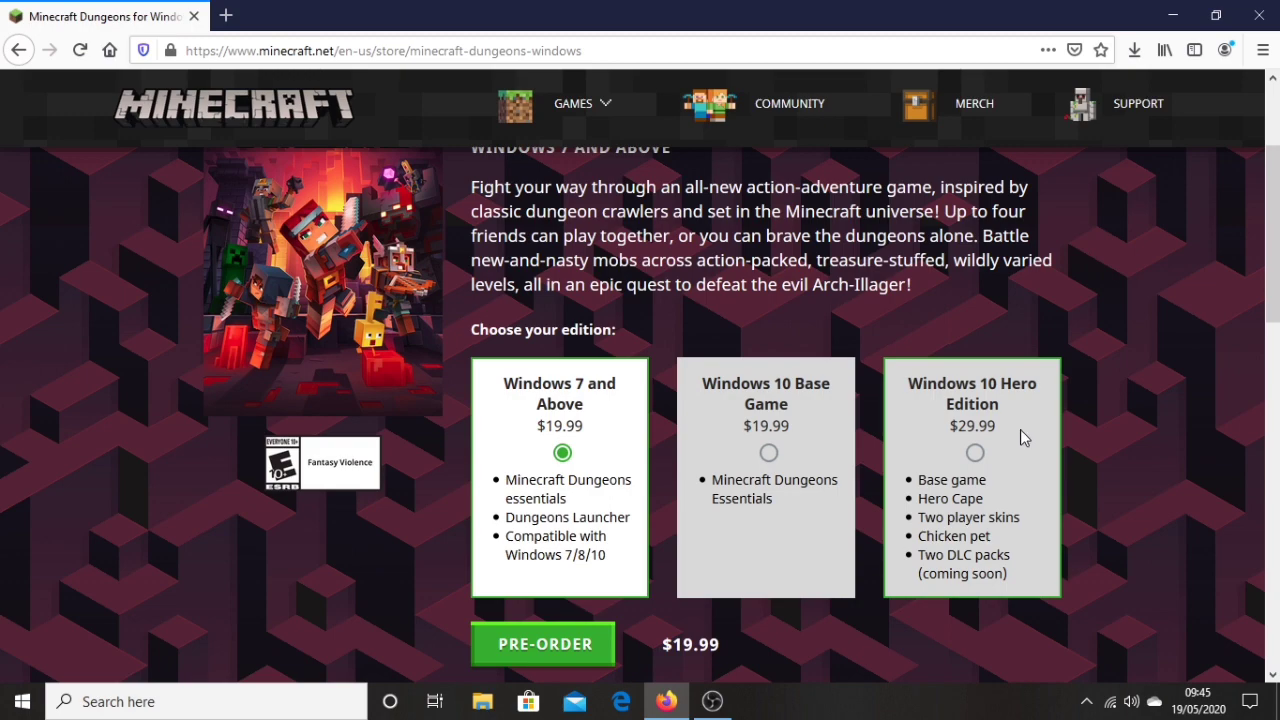
scroll(799, 420, "up", 2)
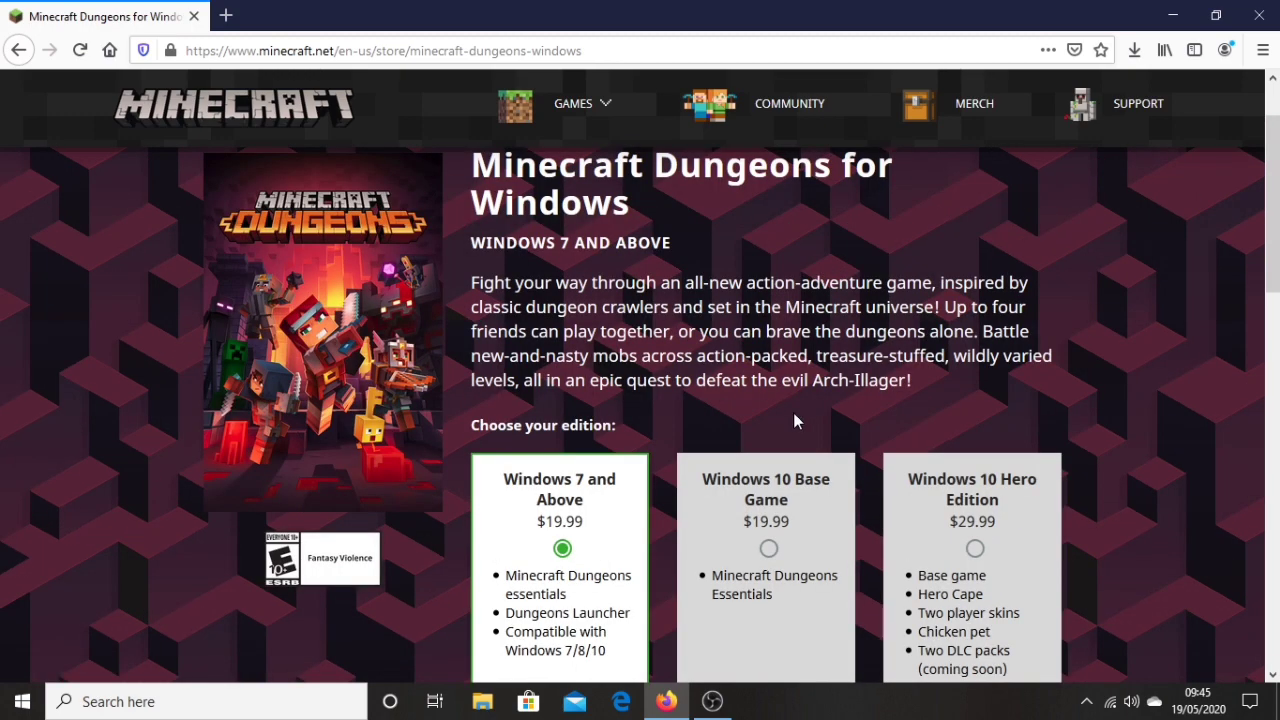
scroll(793, 421, "down", 2)
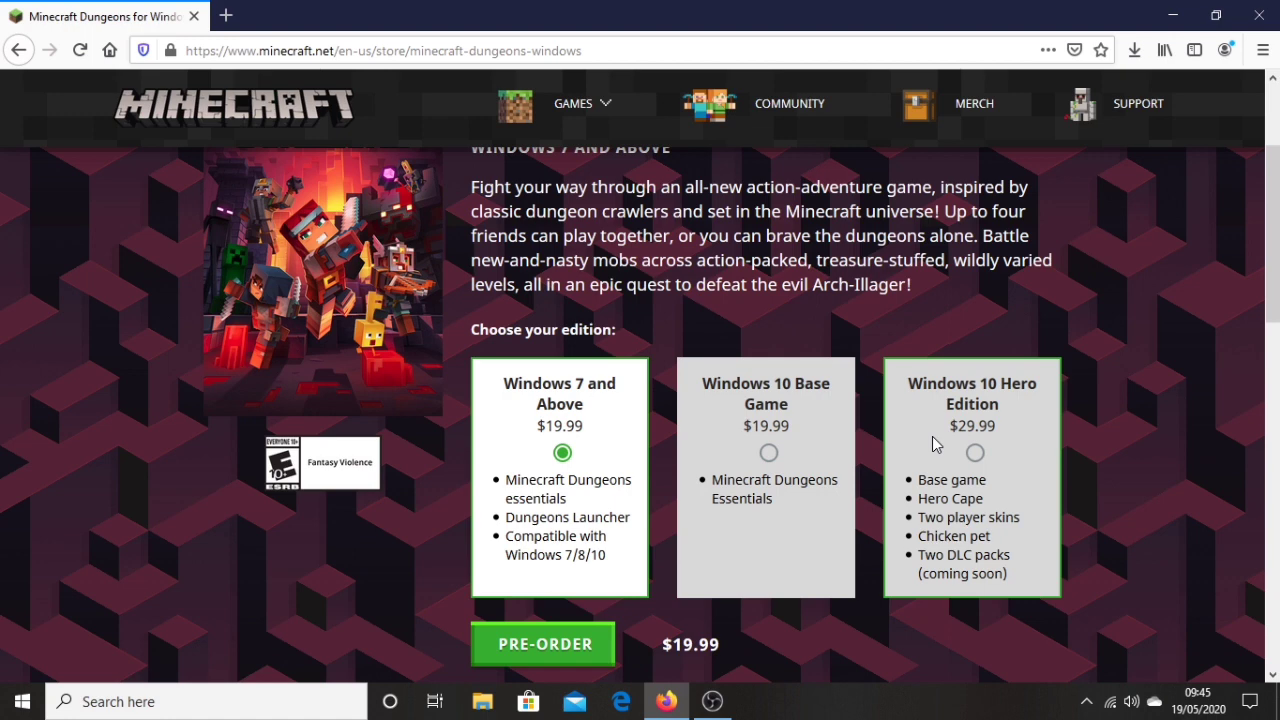
scroll(932, 436, "down", 2)
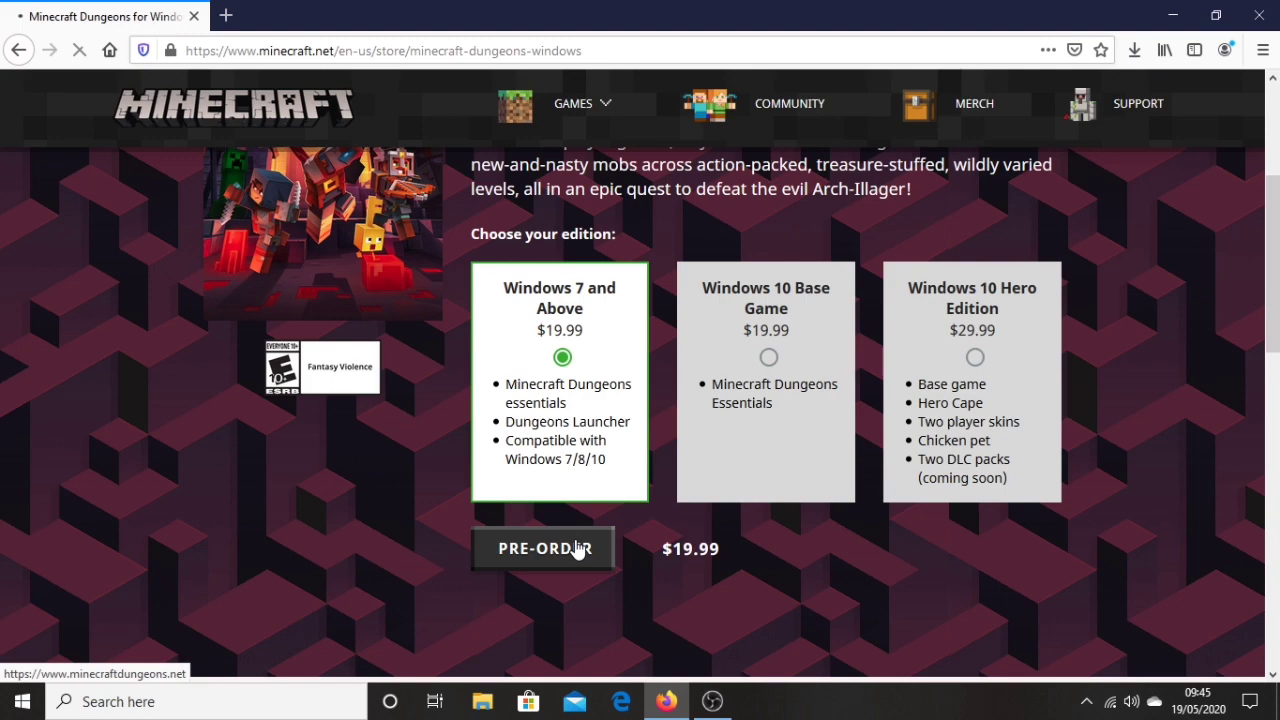
Add Minecraft Dungeons – Standard Edition for Windows 7/8/10 to the cart
scroll(593, 526, "down", 10)
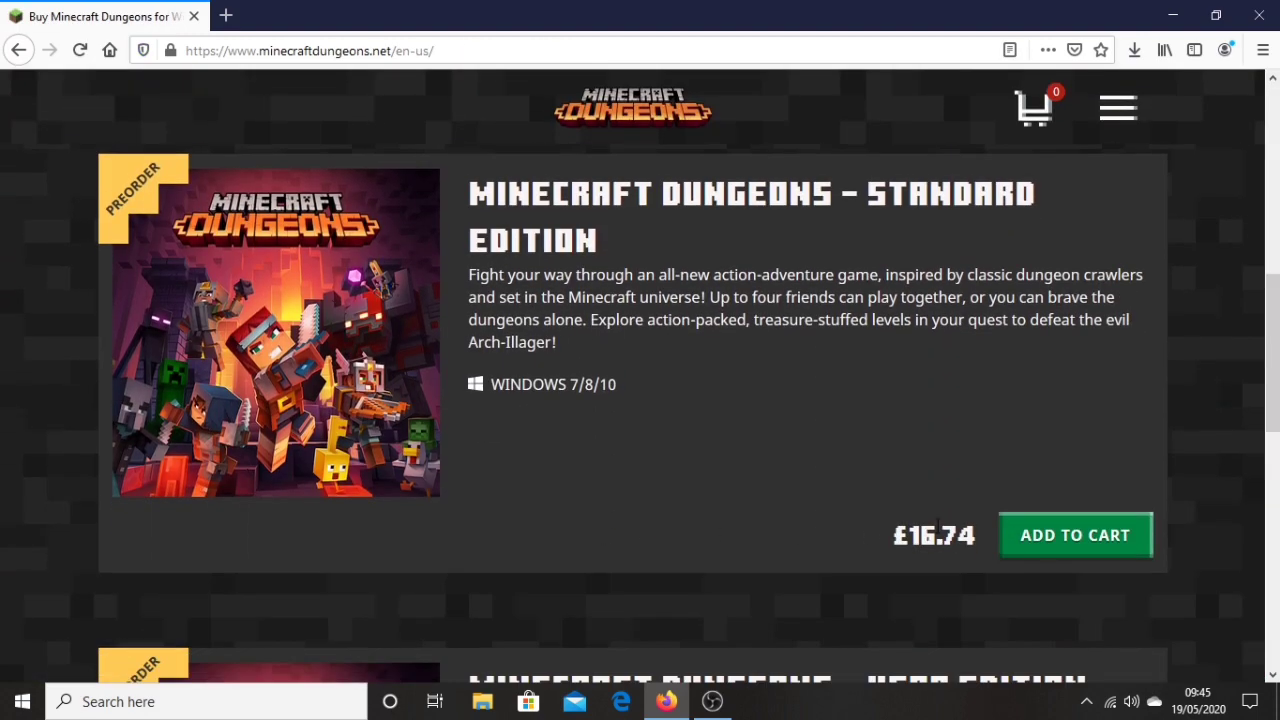
left_click(1079, 542)
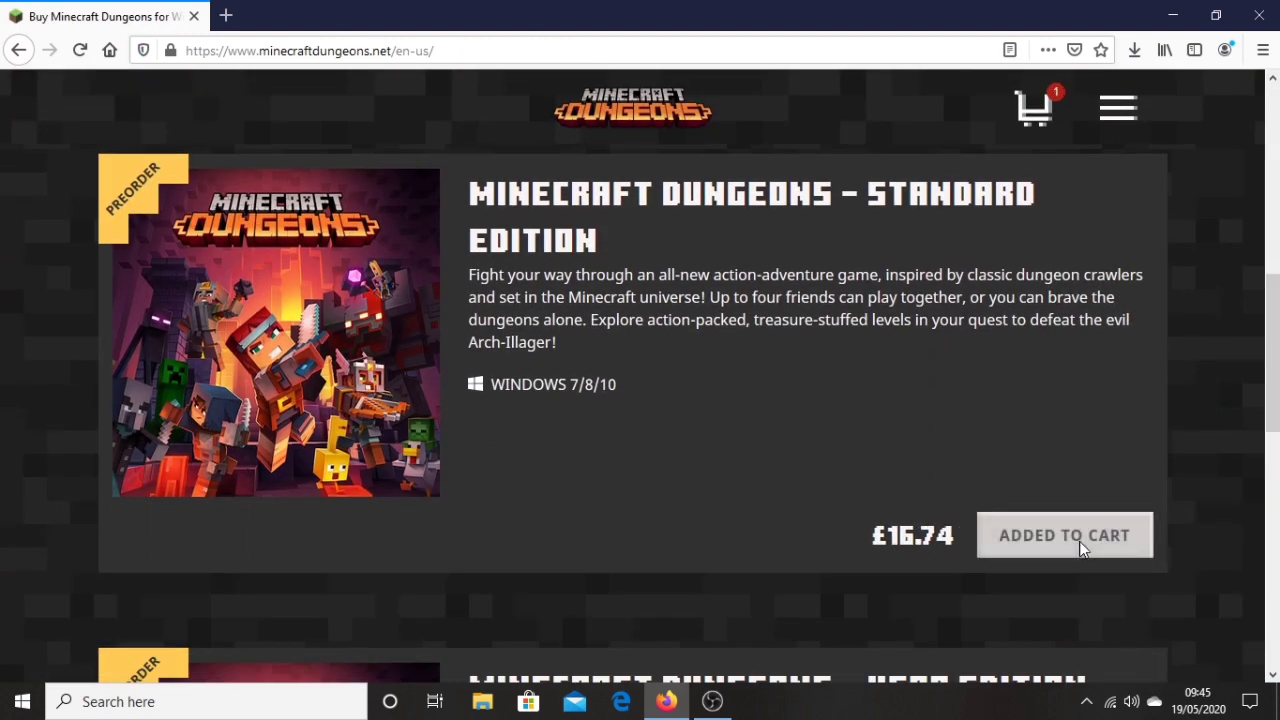
scroll(1074, 545, "down", 5)
scroll(1046, 237, "up", 6)
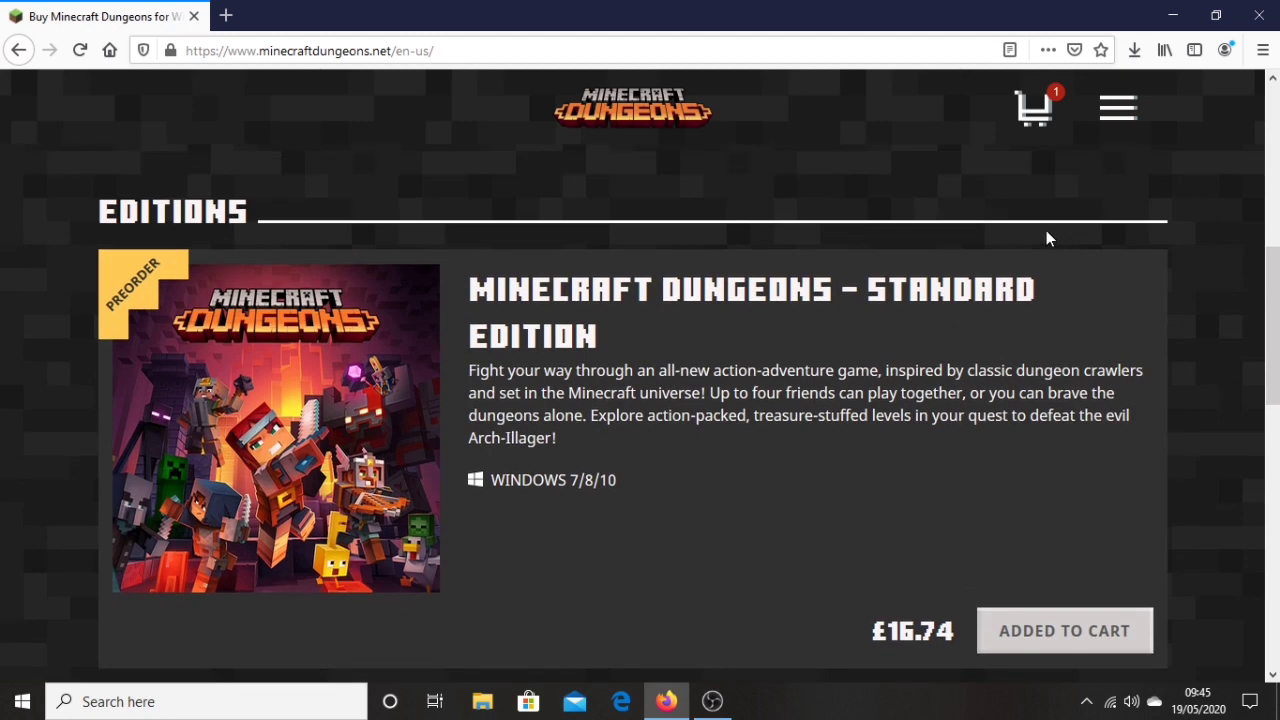
Open the cart, proceed to checkout, and review the payment options and card form
left_click(1036, 108)
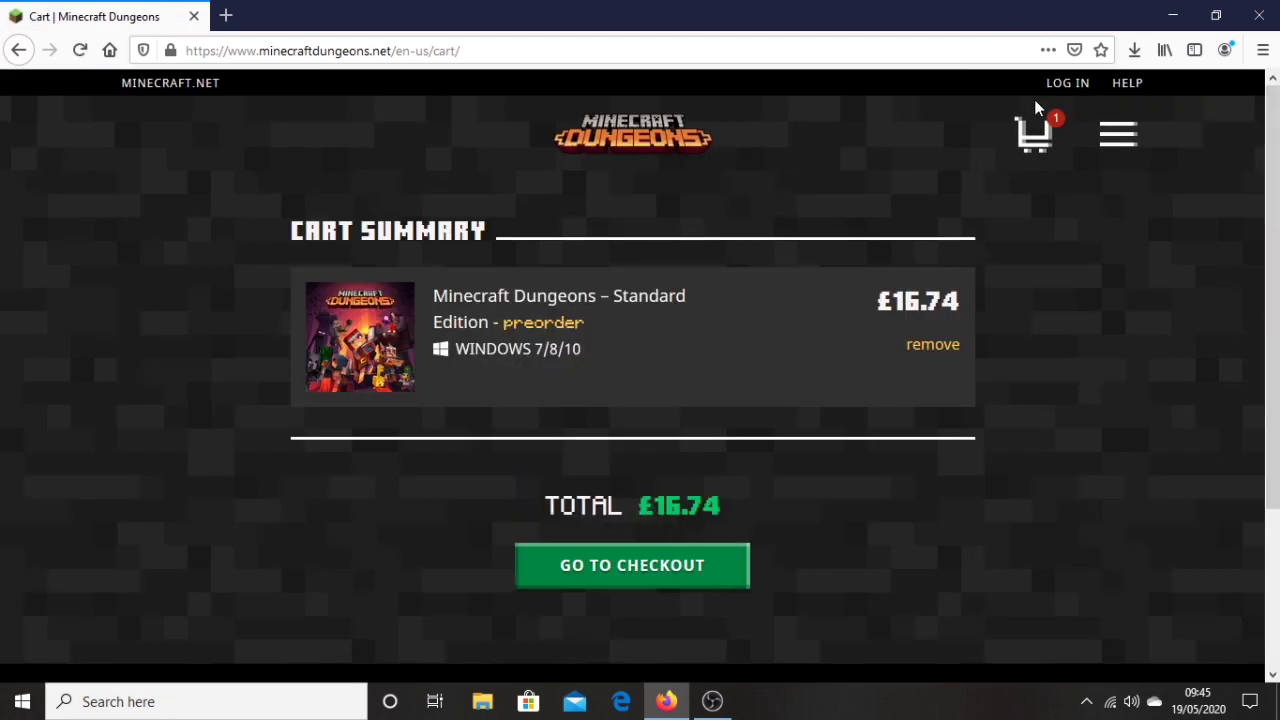
left_click(694, 563)
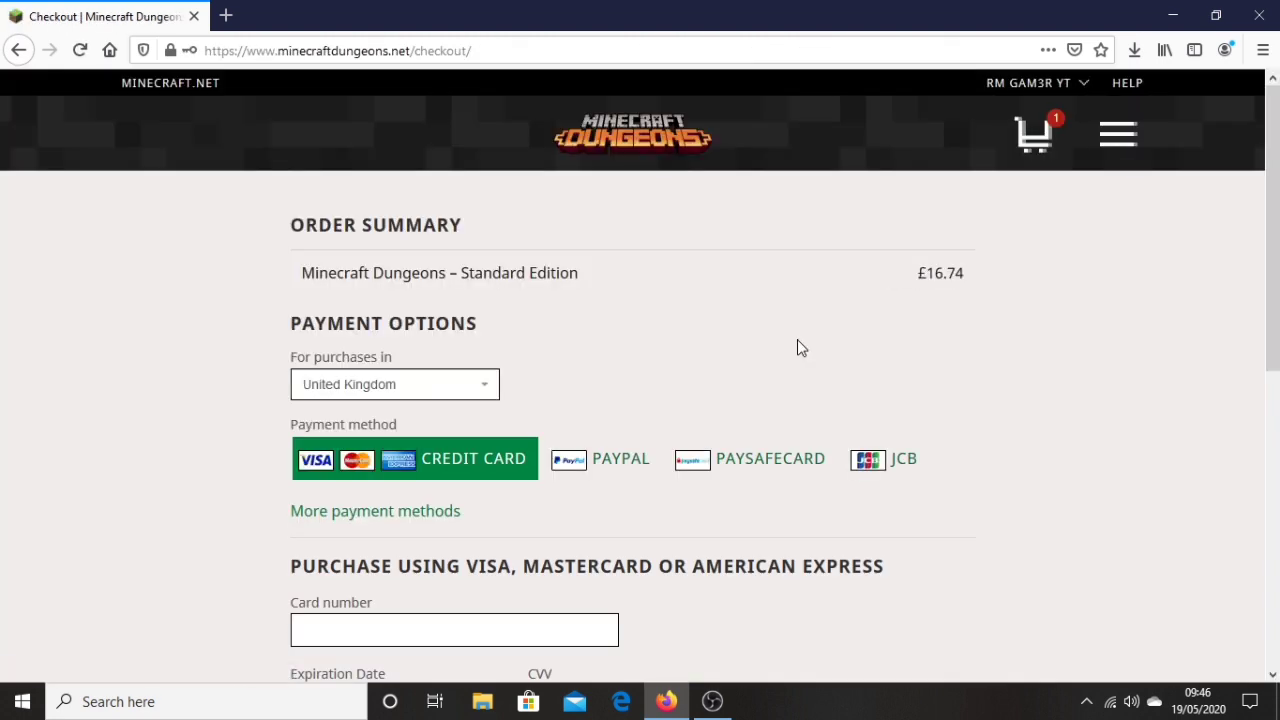
scroll(797, 346, "down", 3)
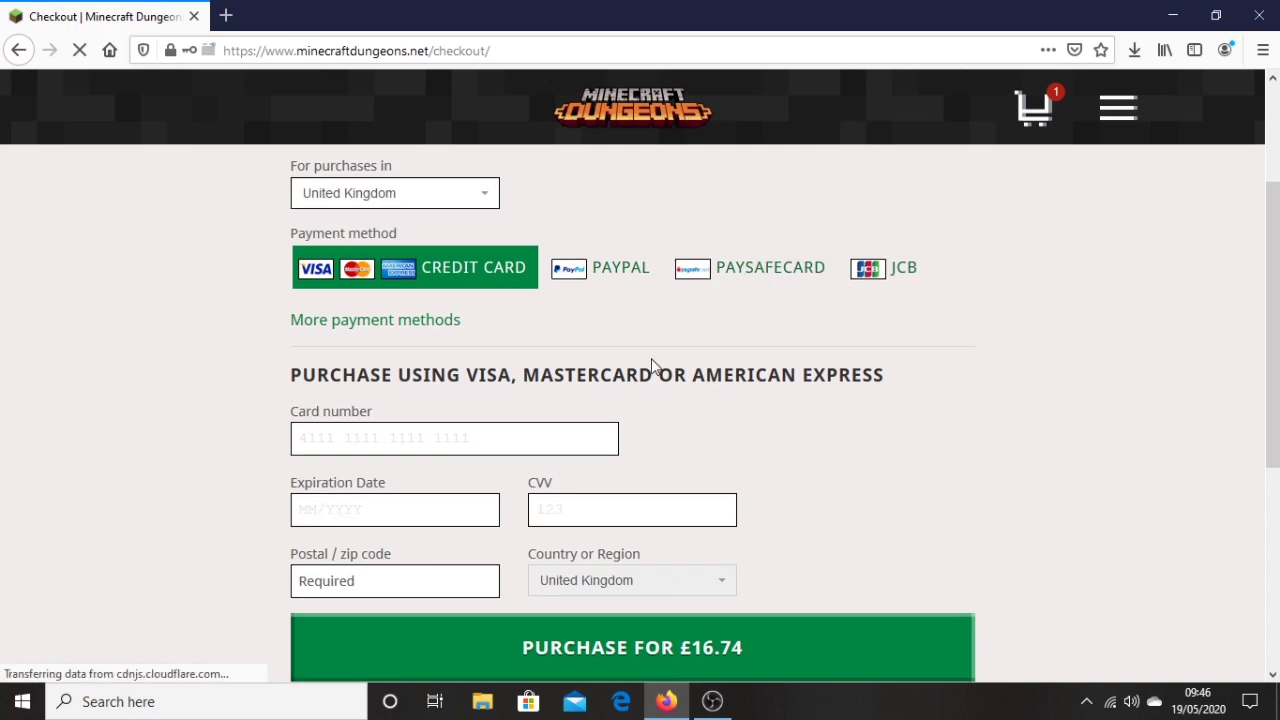
scroll(1083, 480, "up", 3)
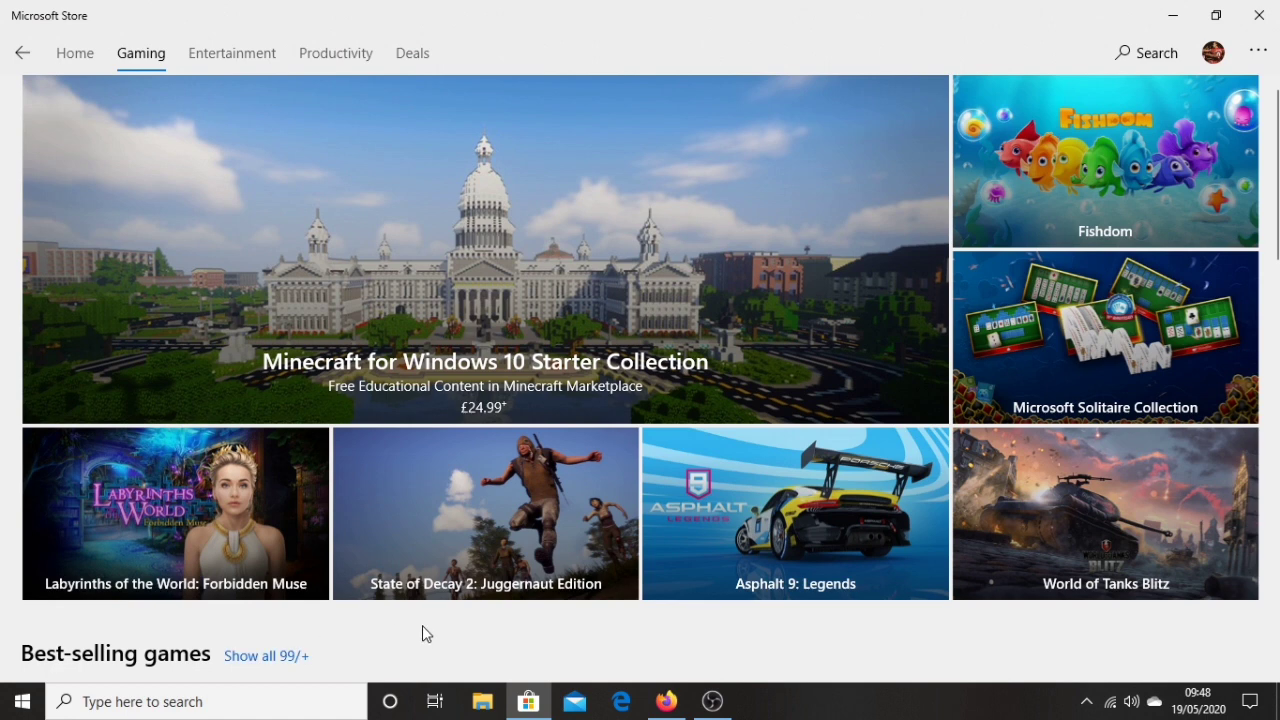
In Microsoft Store, search for "minecraft dungeons" and view the base Minecraft Dungeons game's product page
left_click(1146, 53)
type("minecraft dungeons")
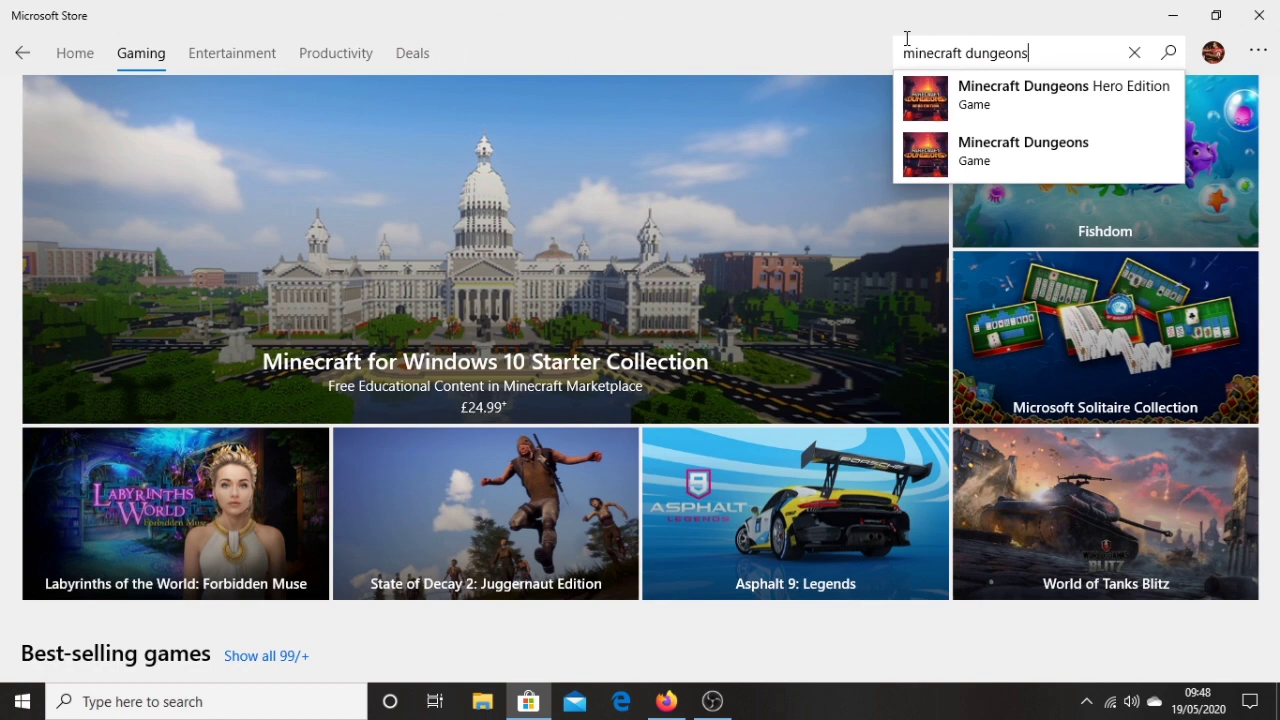
left_click(1075, 152)
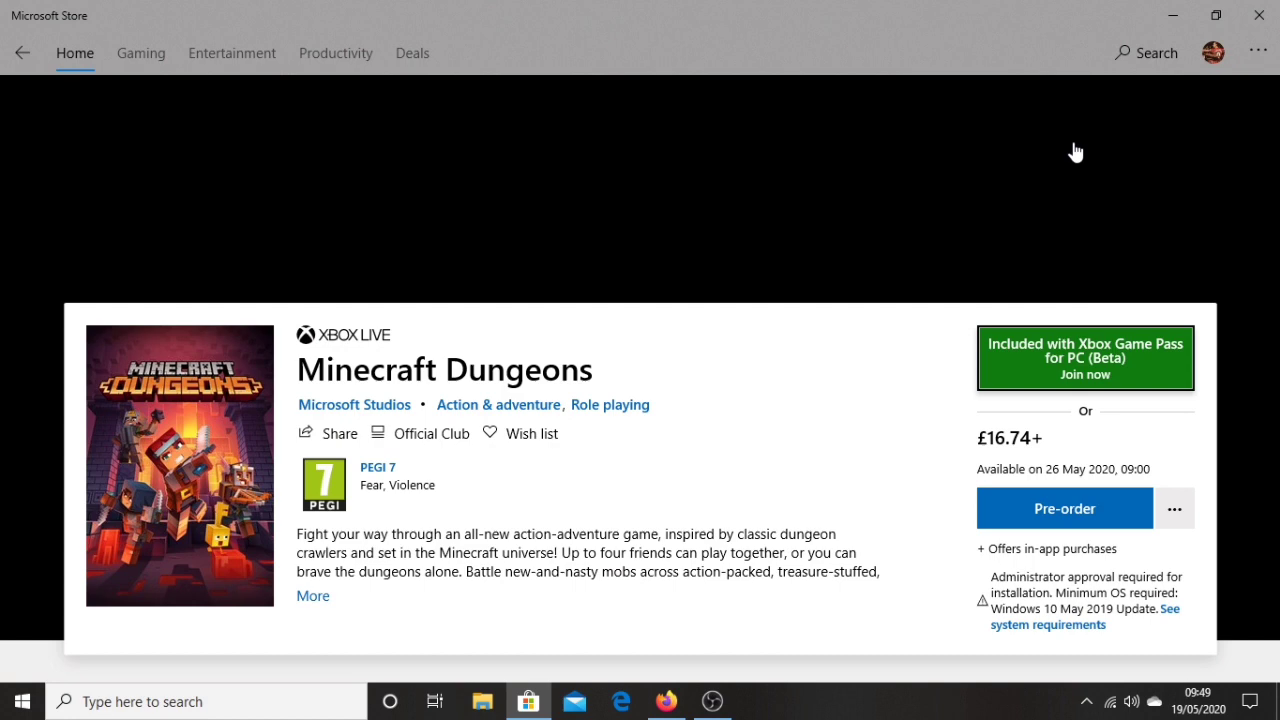
scroll(1075, 152, "down", 4)
scroll(1036, 304, "up", 3)
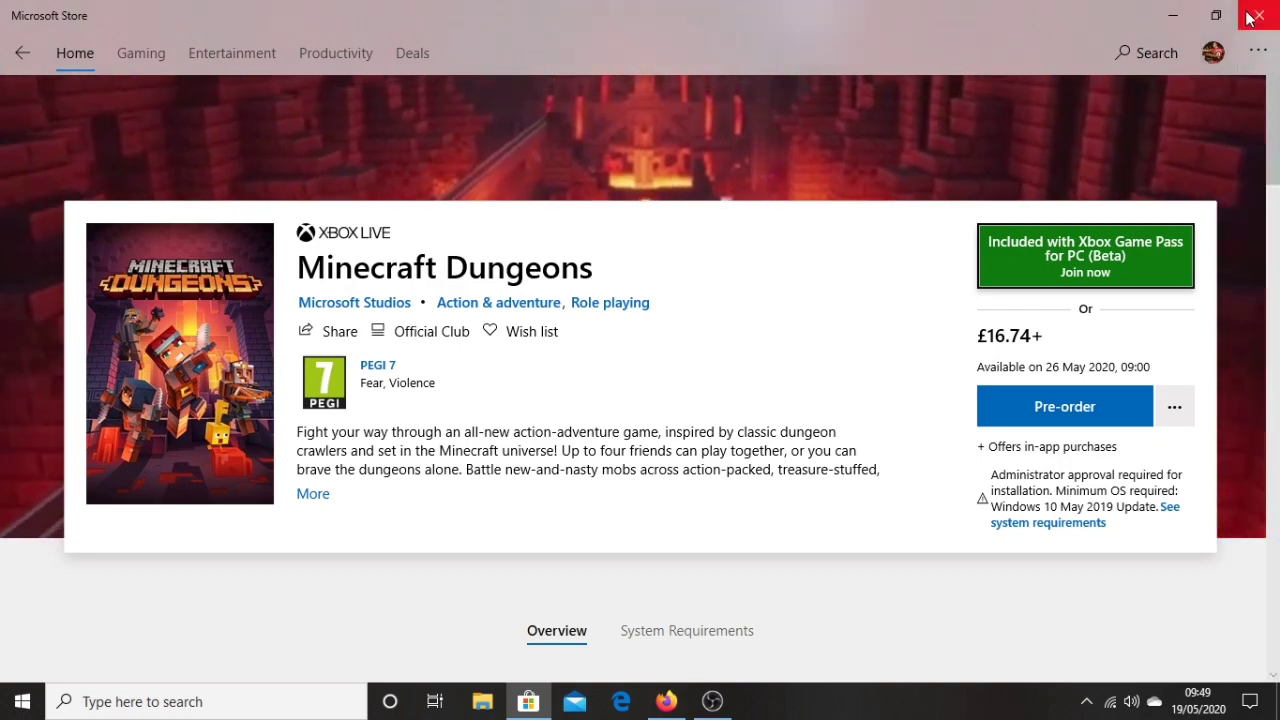
Switch back to Firefox and open the Download Launcher page from the "minecraft dungeons launcher" search results
left_click(1173, 15)
left_click(666, 701)
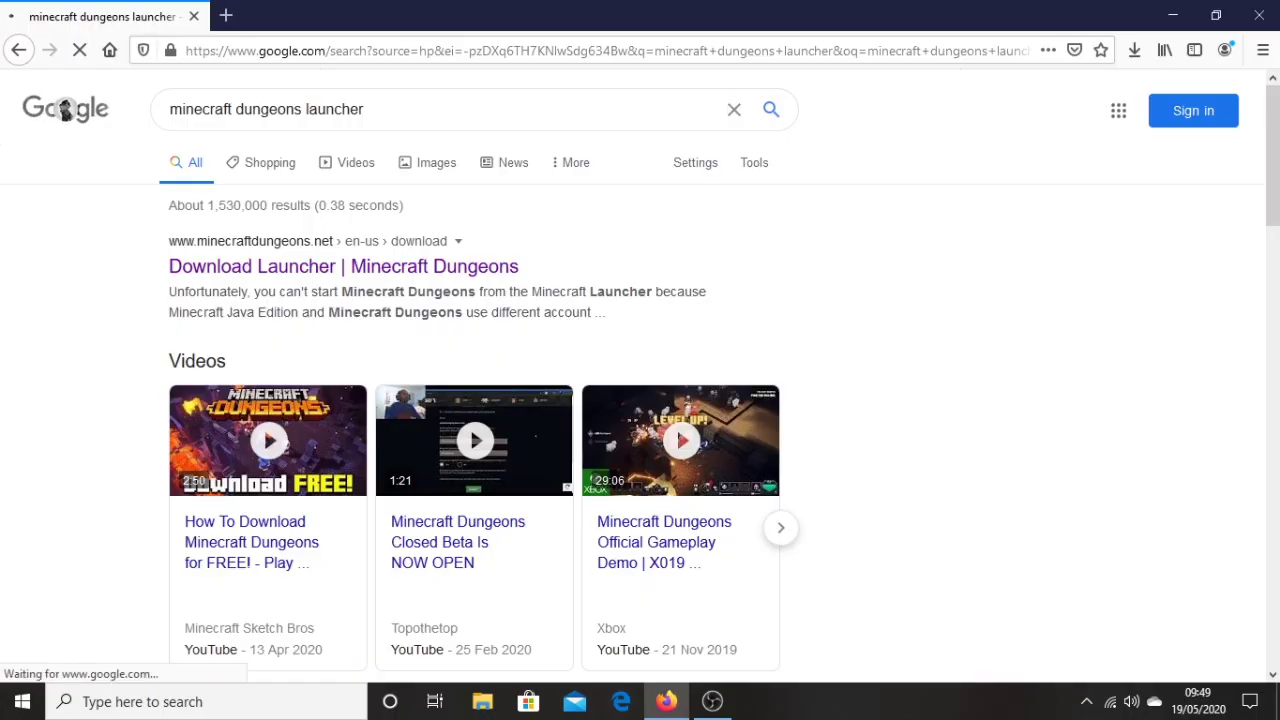
left_click(450, 274)
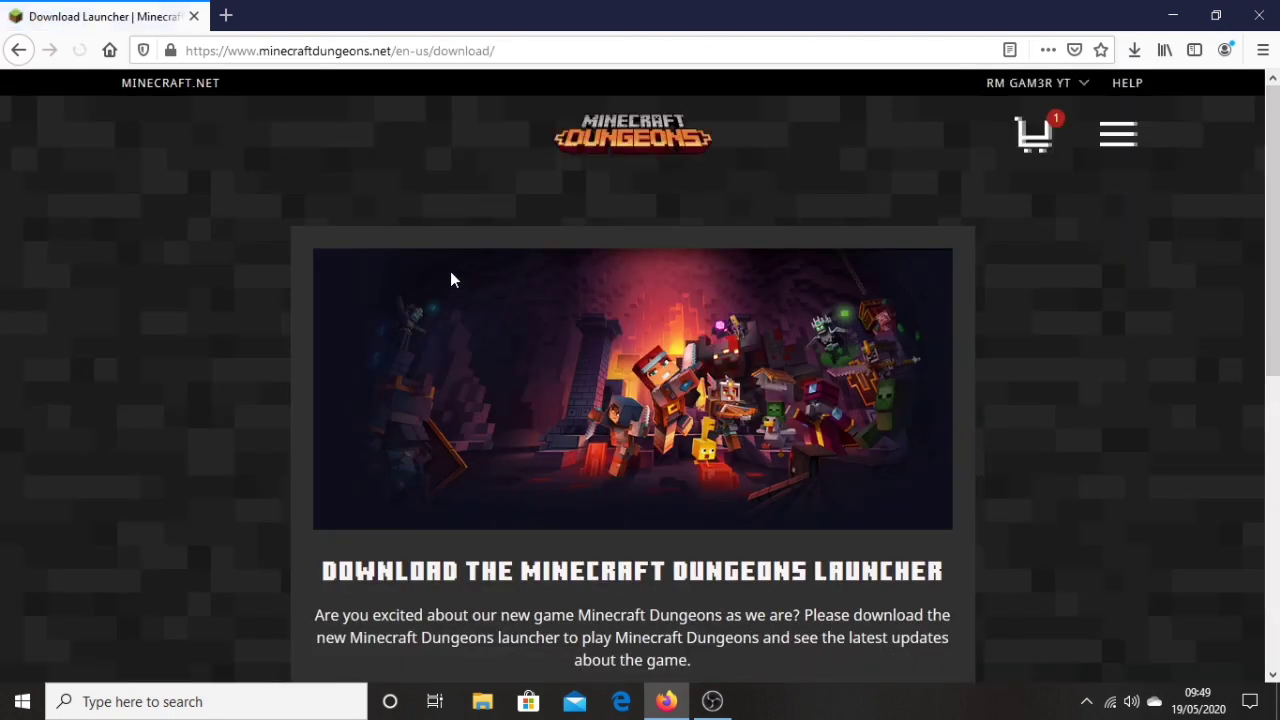
Download the Minecraft Dungeons launcher and save the file MinecraftDungeonsInstaller.msi
scroll(351, 265, "down", 1)
scroll(351, 265, "down", 3)
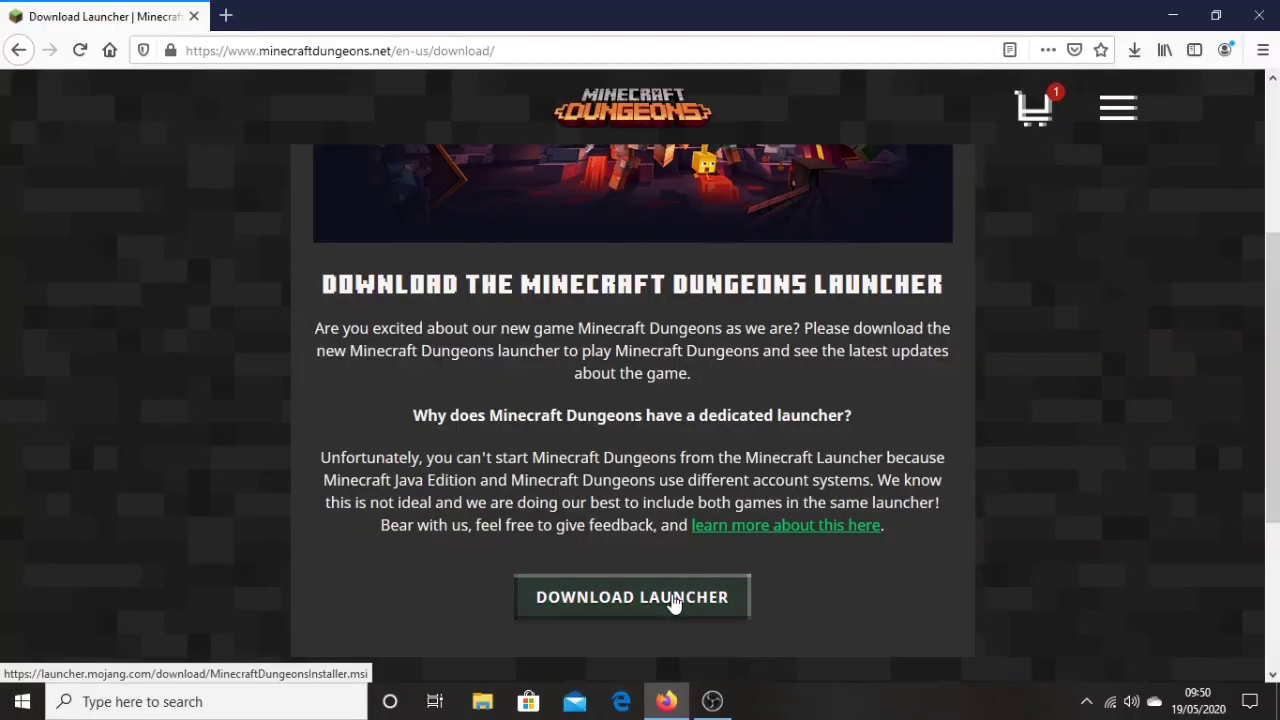
left_click(720, 667)
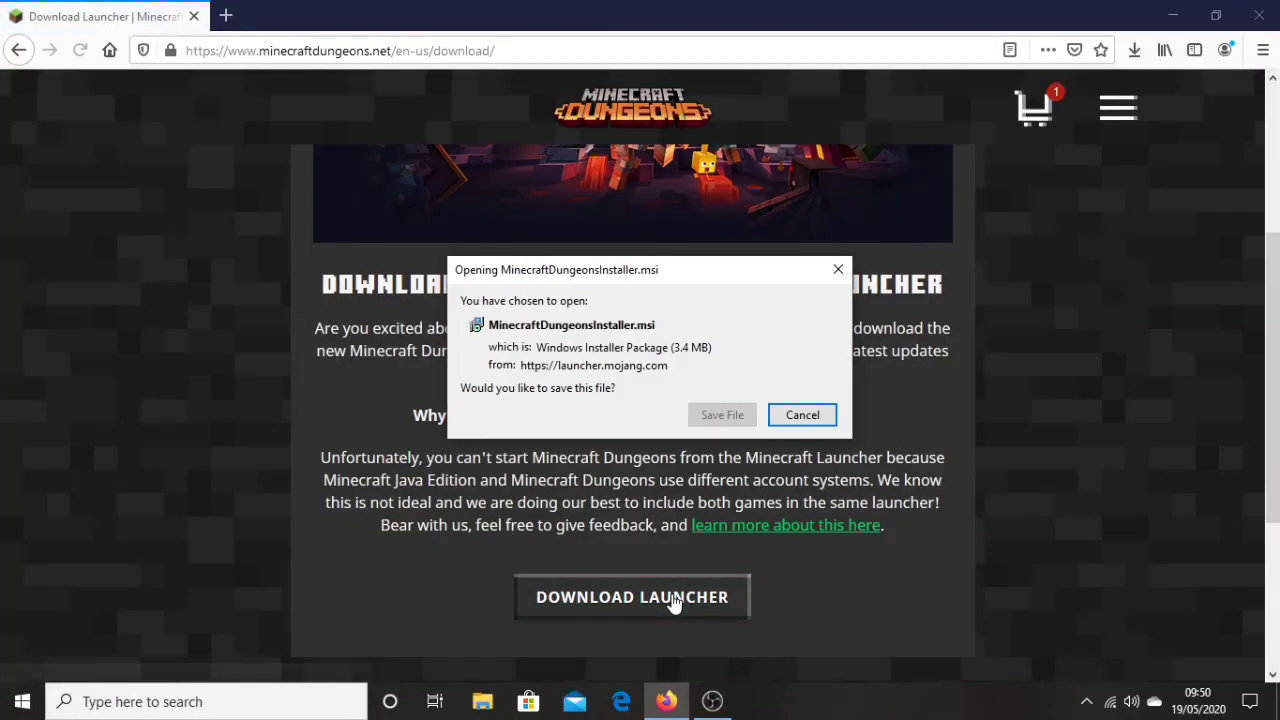
left_click(738, 413)
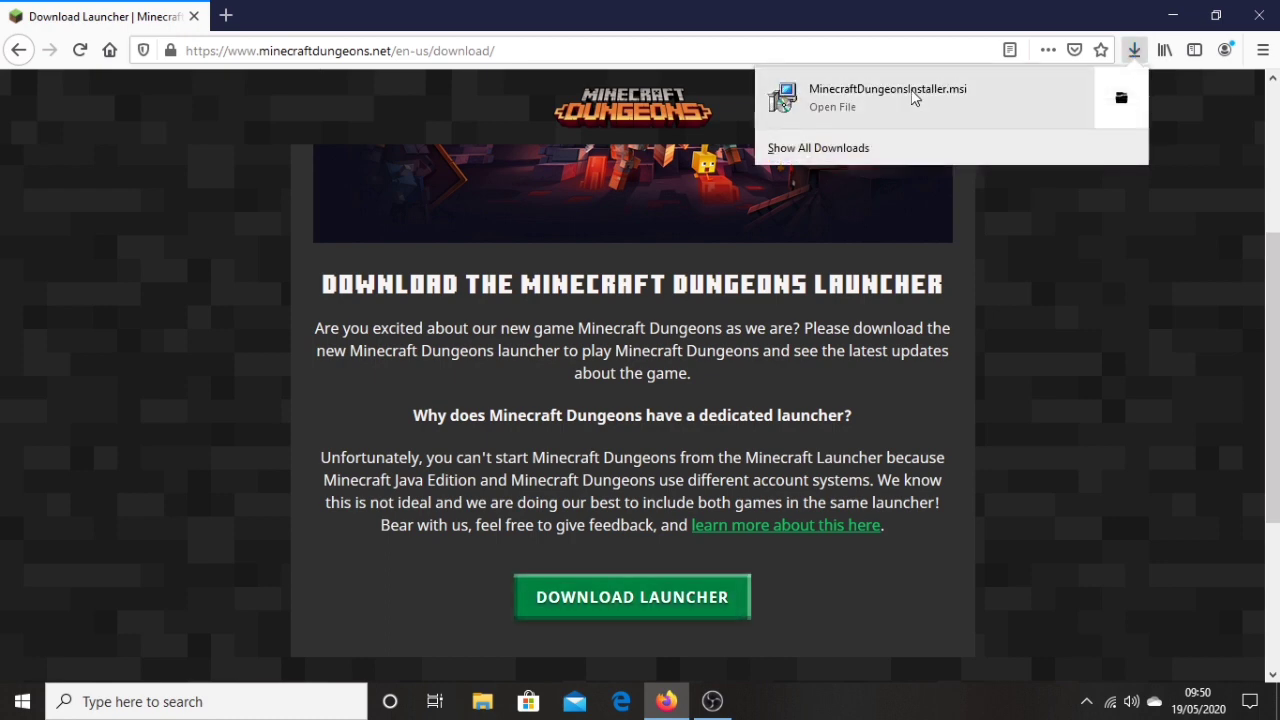
Run the downloaded installer, install the launcher in the default folder with a desktop shortcut, and finish setup with Minecraft Dungeons set to start
left_click(860, 95)
left_click(588, 382)
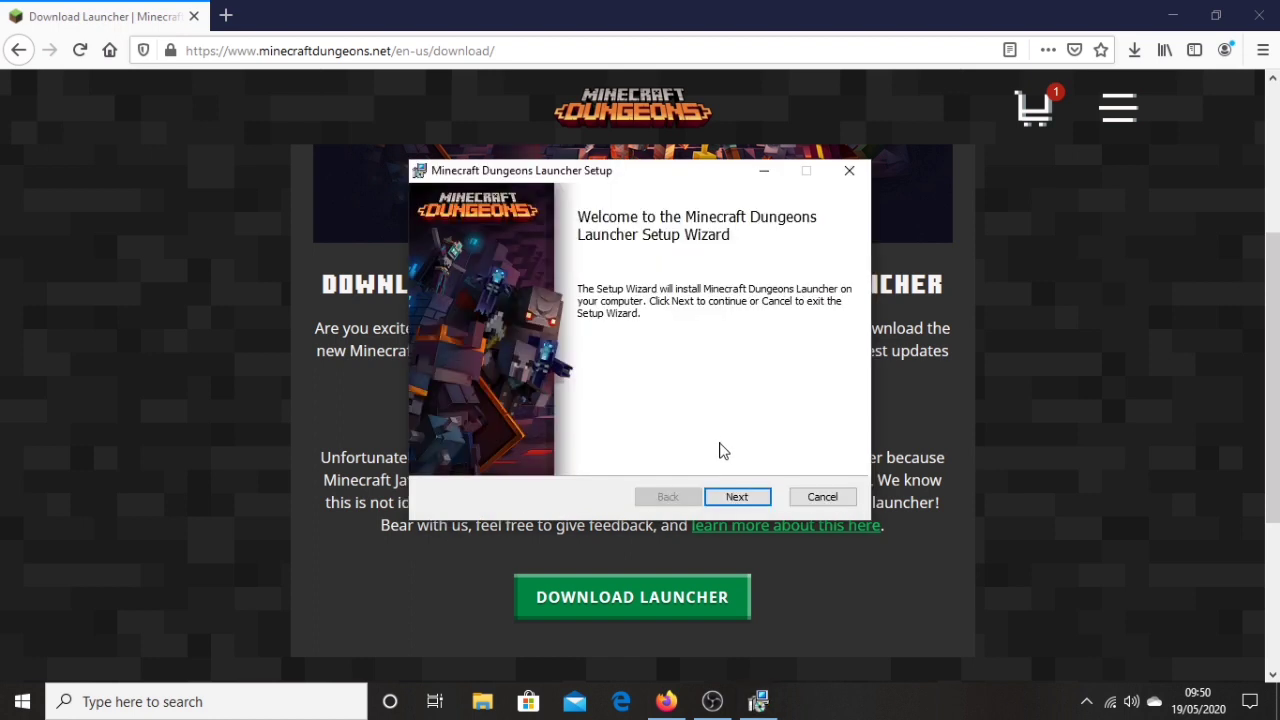
left_click(742, 494)
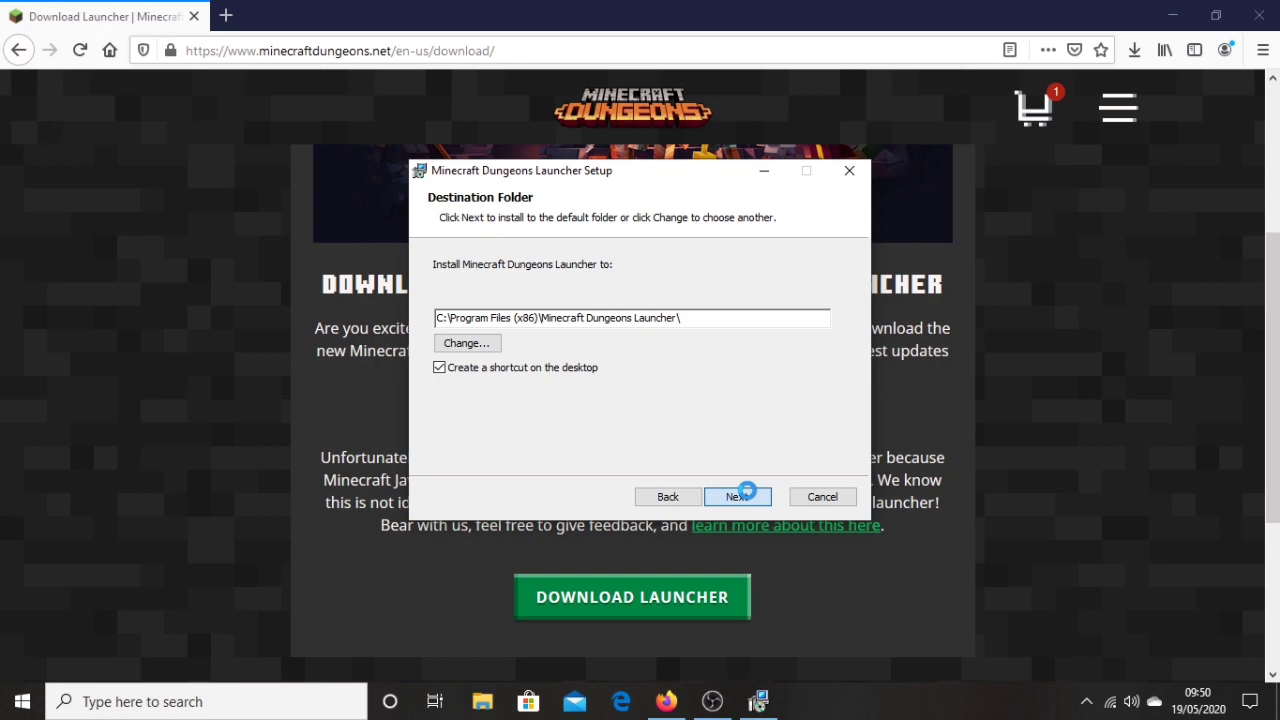
left_click(746, 494)
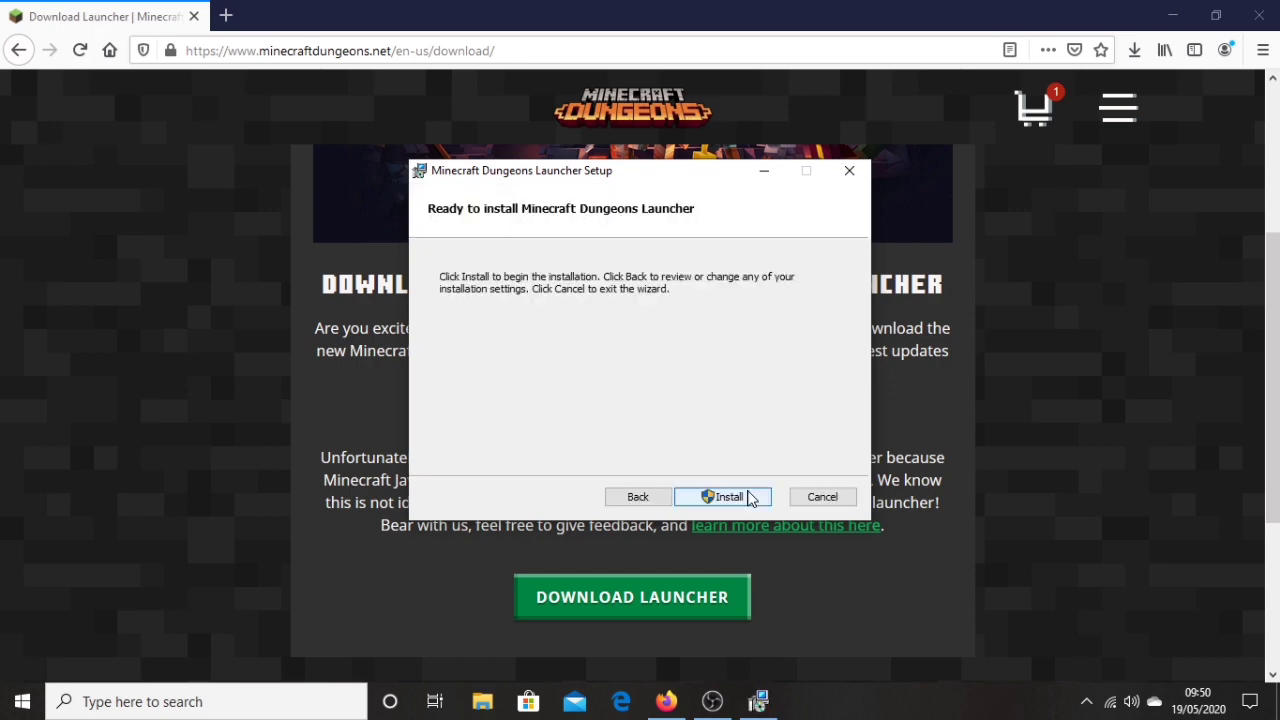
left_click(747, 498)
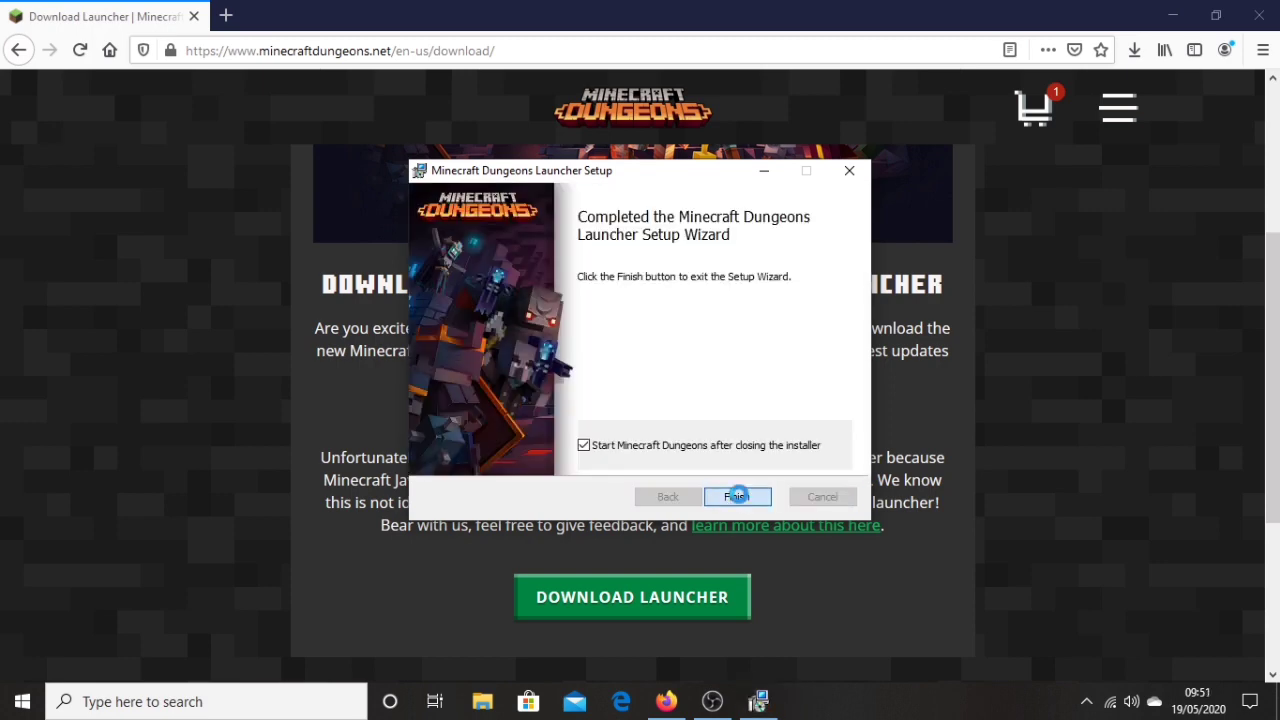
left_click(738, 498)
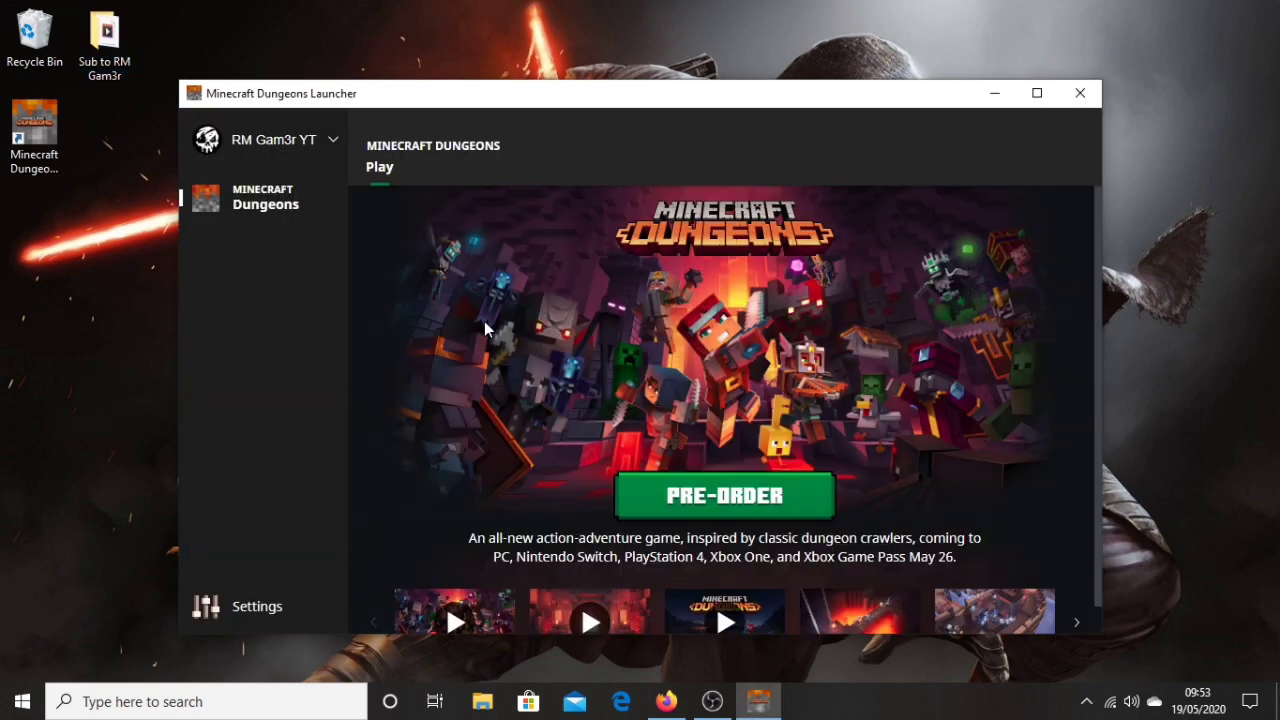
Look over the Minecraft Dungeons play page in the launcher and open the launcher's general settings
scroll(621, 423, "down", 1)
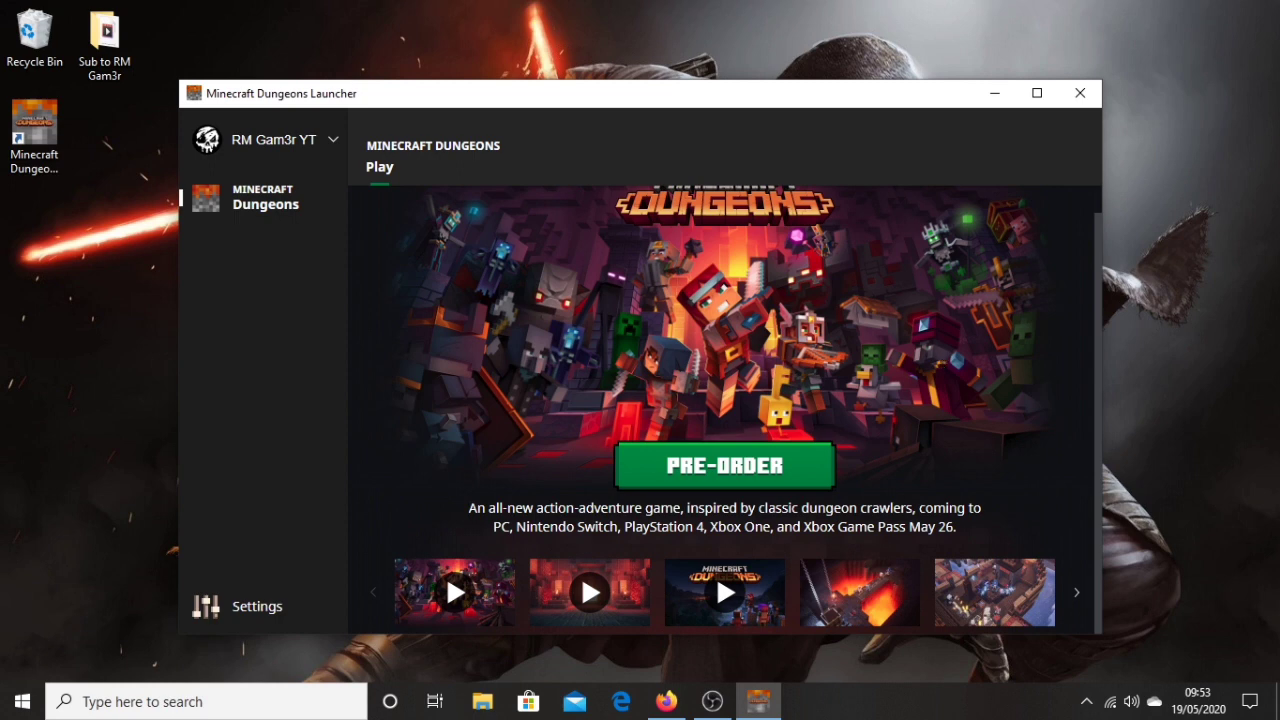
left_click(280, 605)
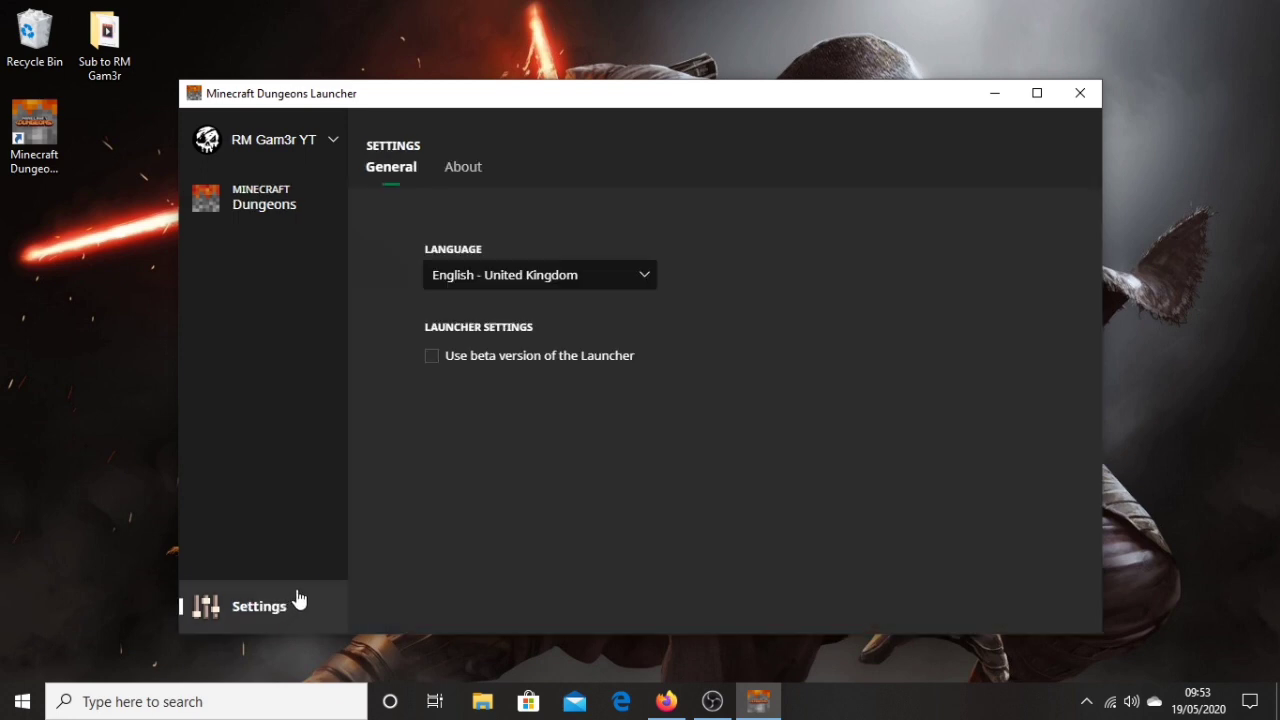